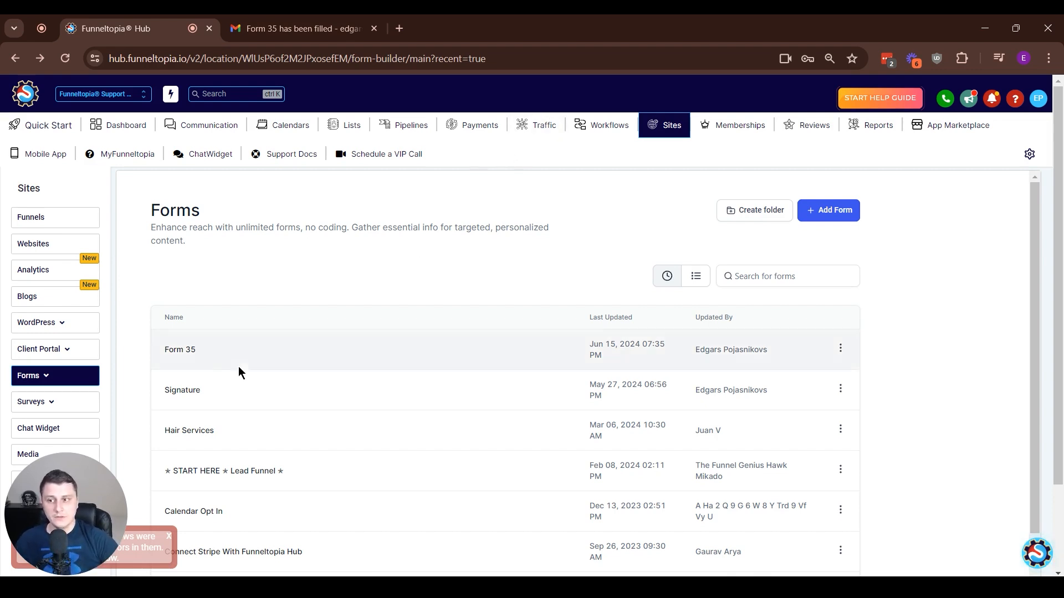
- Dismiss the error toast and open Form 35 from the Sites > Forms list
left_click(169, 536)
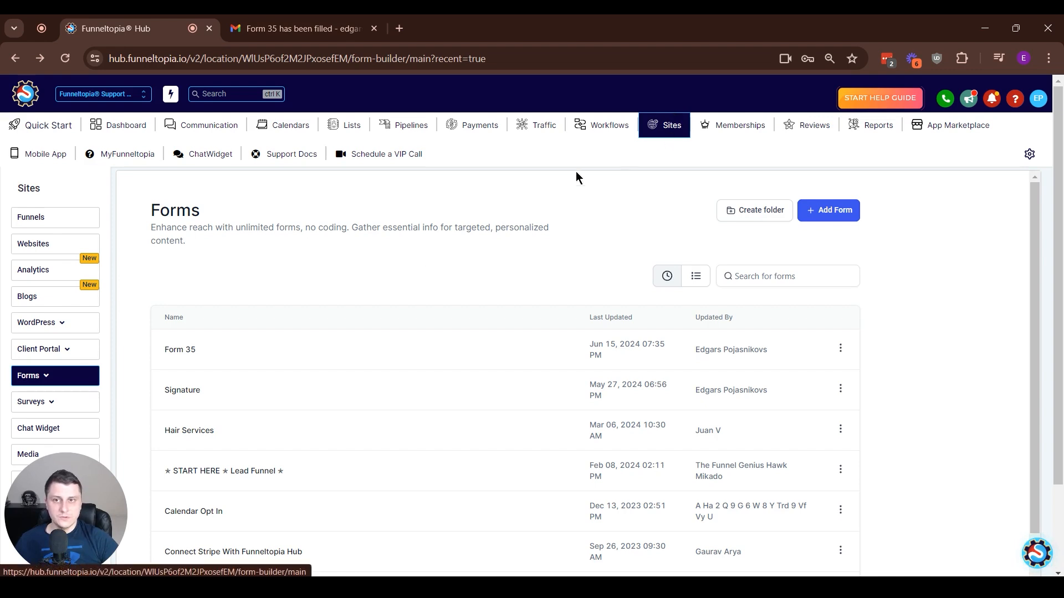
mouse_move(65, 386)
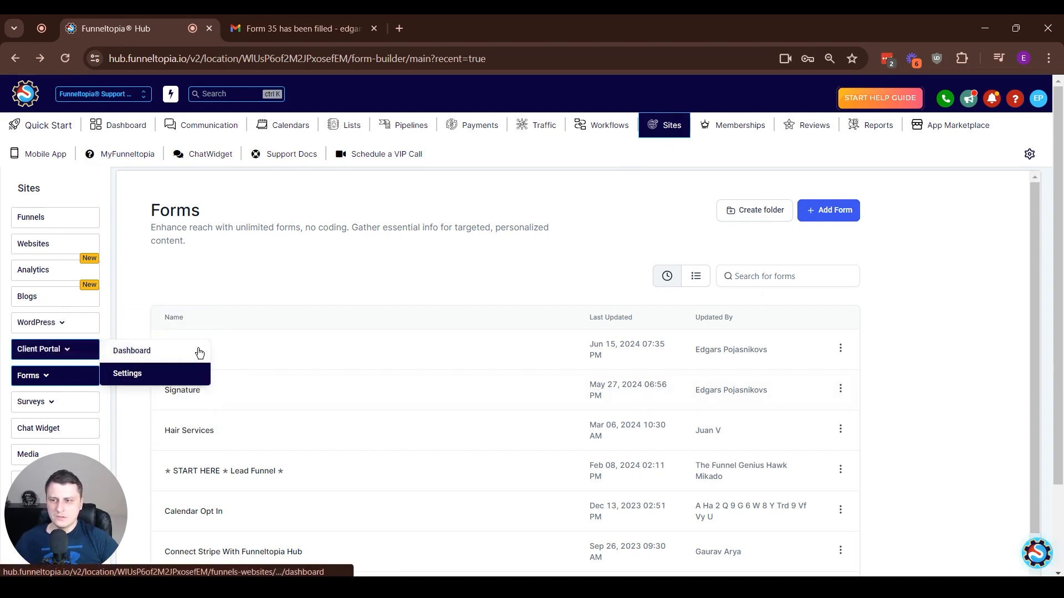
left_click(181, 349)
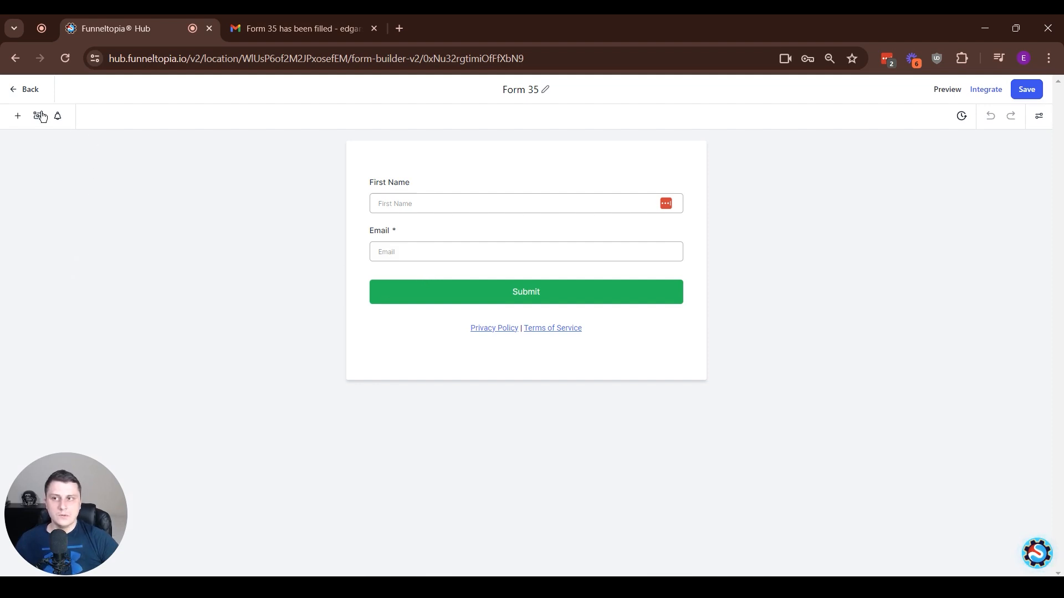
- Show the Custom Fields list of form elements, discarding an unneeded new-field dialog
left_click(20, 113)
left_click(125, 159)
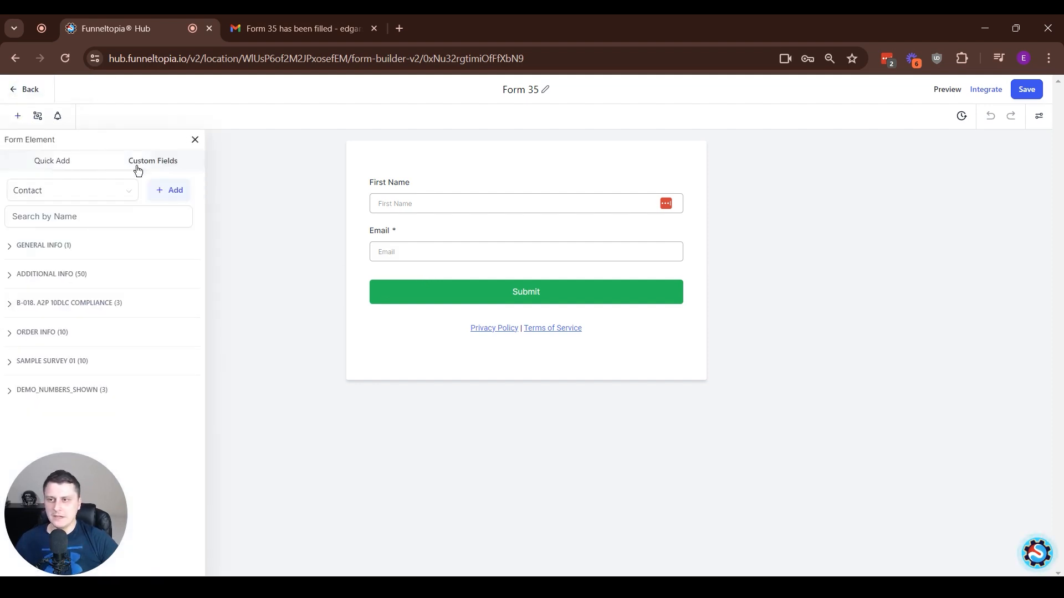
left_click(172, 191)
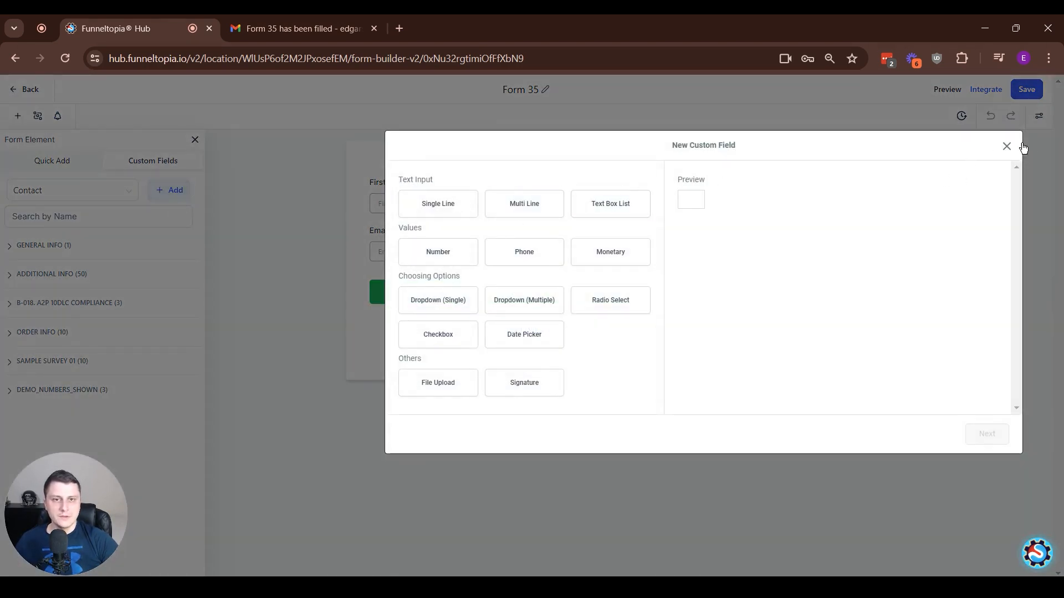
left_click(1006, 146)
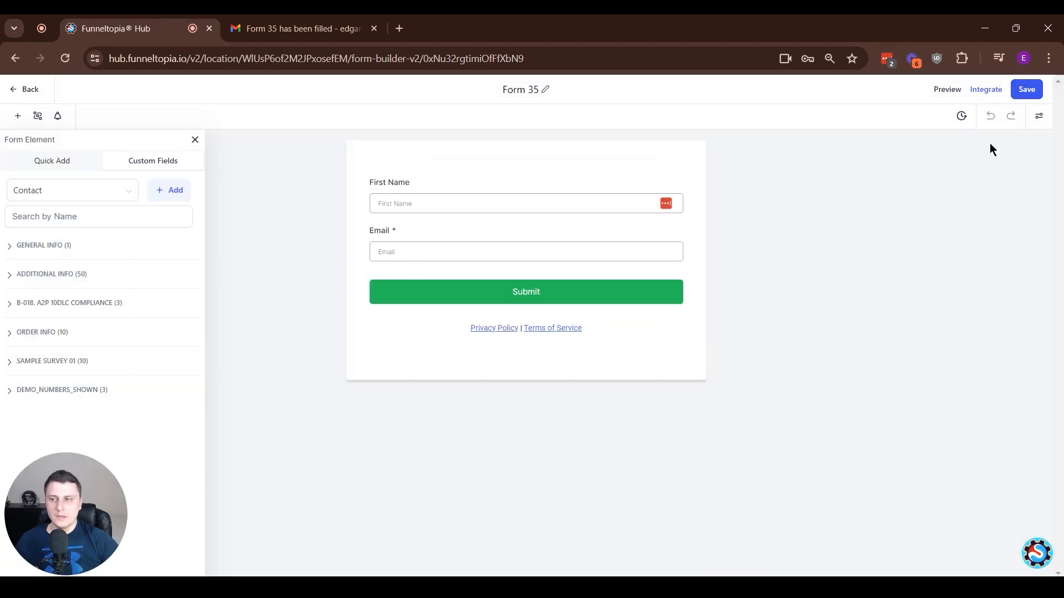
- Expand SAMPLE SURVEY 01 and drag Message (Optional) just above the Submit button
left_click(83, 360)
left_click(47, 333)
scroll(50, 260, "down", 2)
scroll(41, 277, "up", 2)
left_click(45, 332)
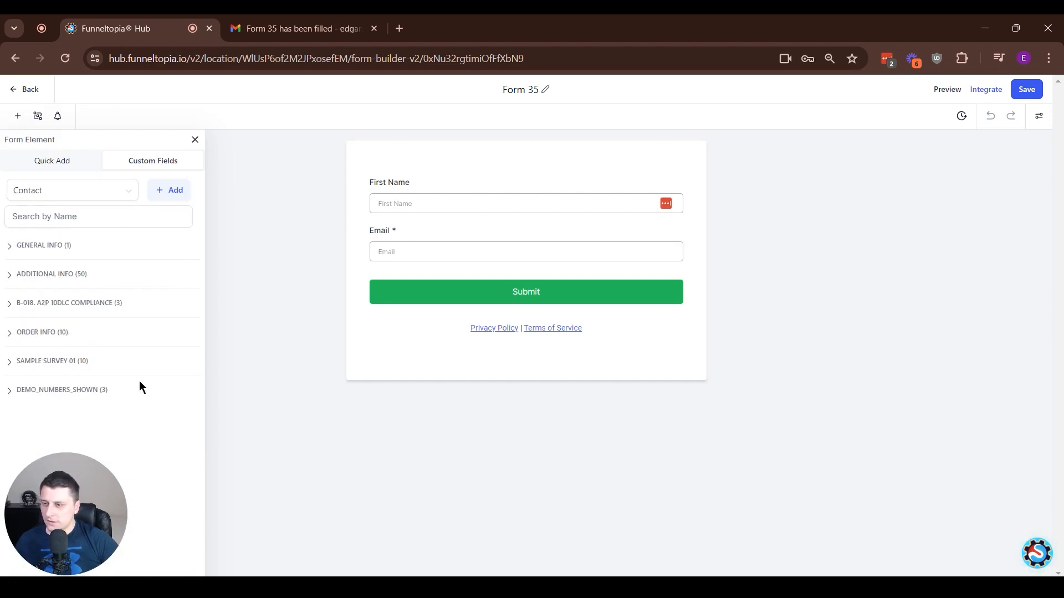
left_click(79, 360)
left_click_drag(94, 539, 464, 295)
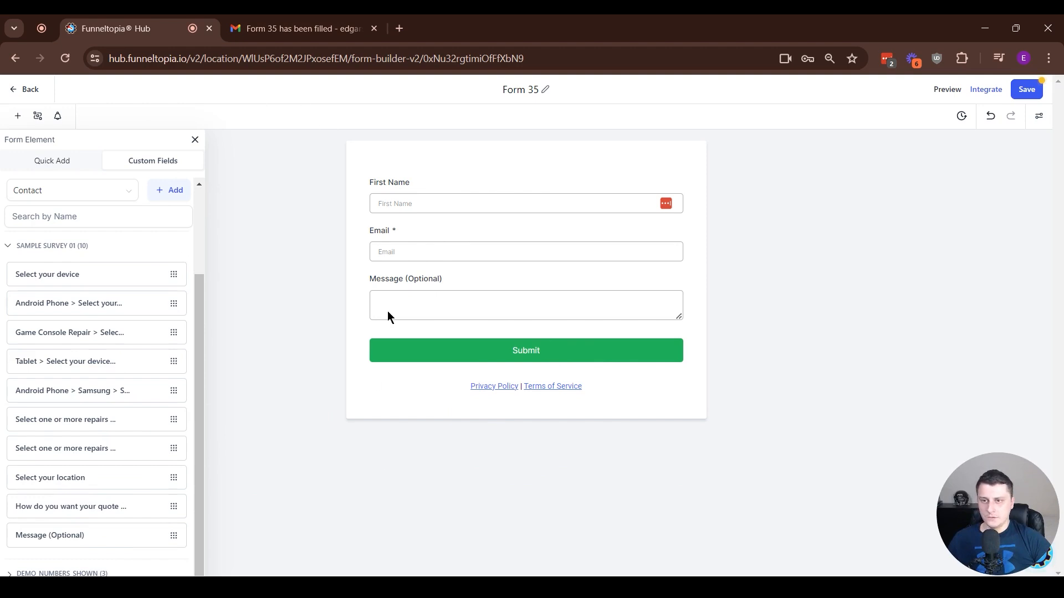
- Mark both the Message (Optional) and First Name fields as Required
left_click(499, 302)
left_click(866, 358)
left_click(425, 205)
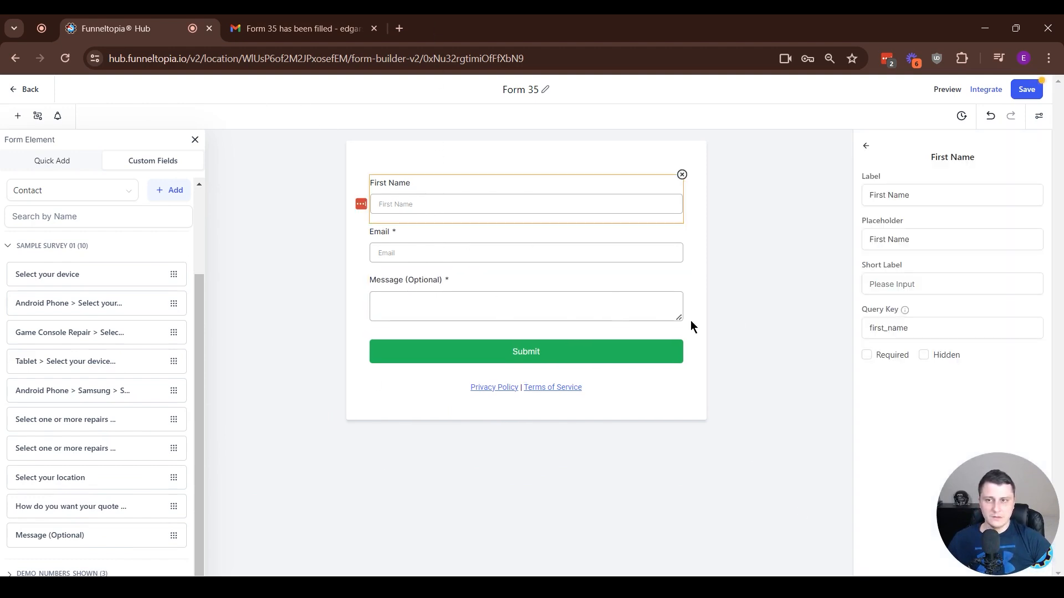
left_click(865, 355)
- Deselect the field, save Form 35 and bring up its notification settings
left_click(793, 451)
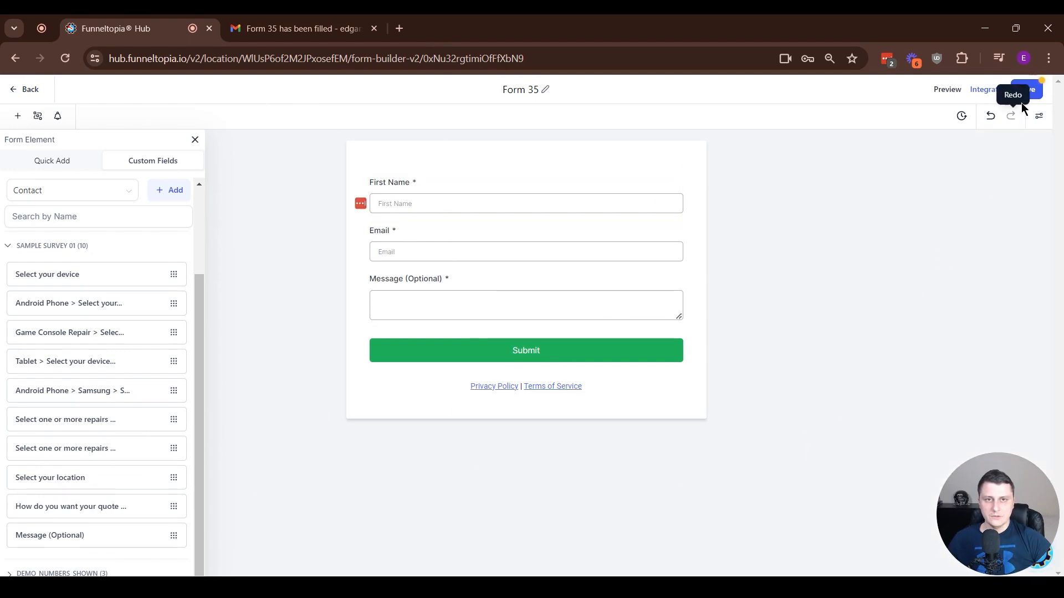
left_click(1036, 92)
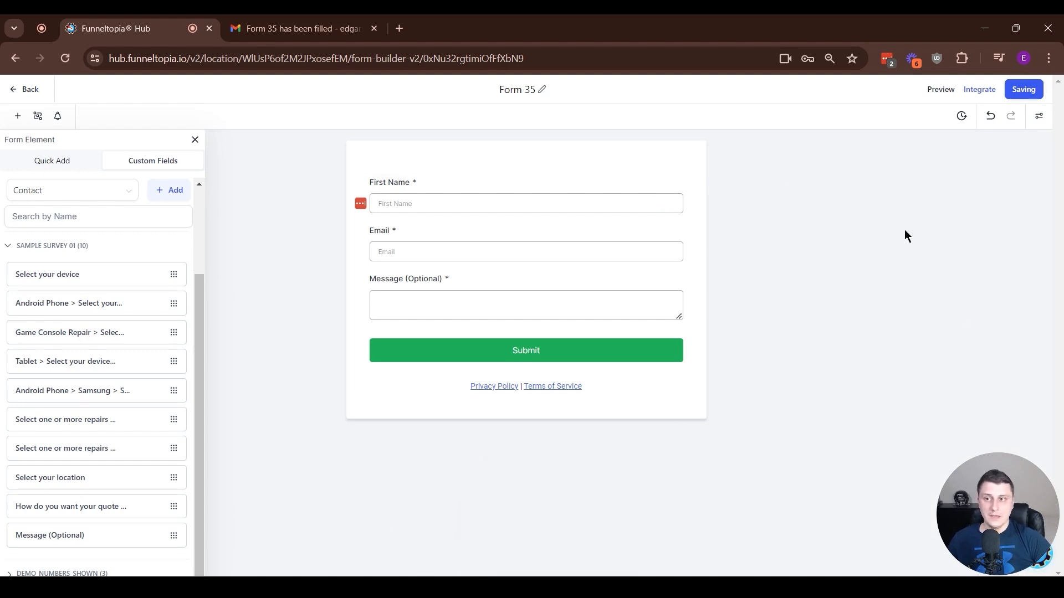
left_click(57, 117)
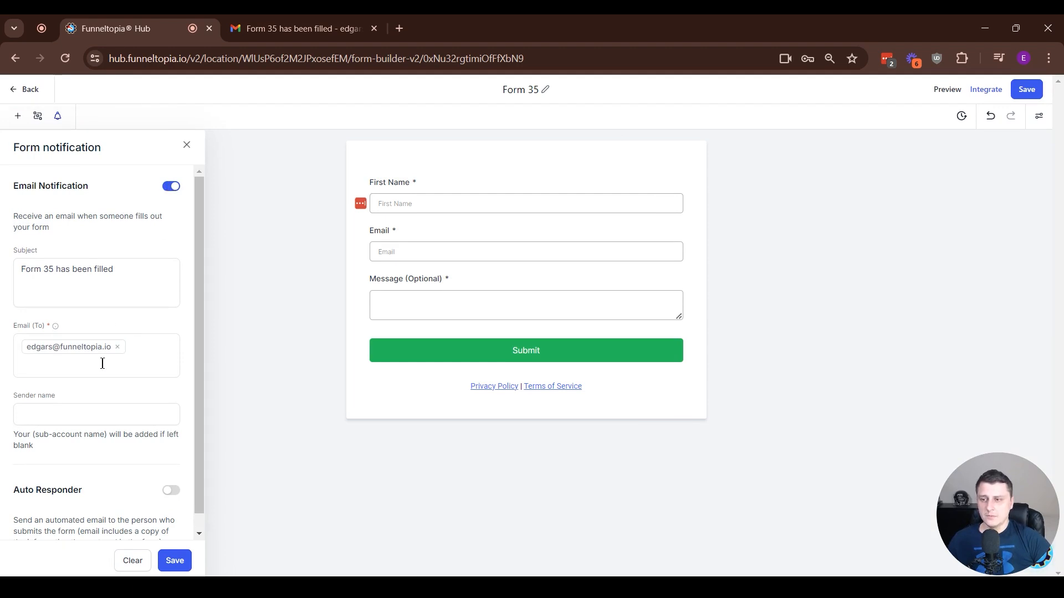
- Remove the notification recipient, trim the subject to 'Form 35', and save
left_click(117, 347)
left_click(94, 263)
triple_click(123, 268)
left_click_drag(124, 268, 54, 288)
key("BackSpace")
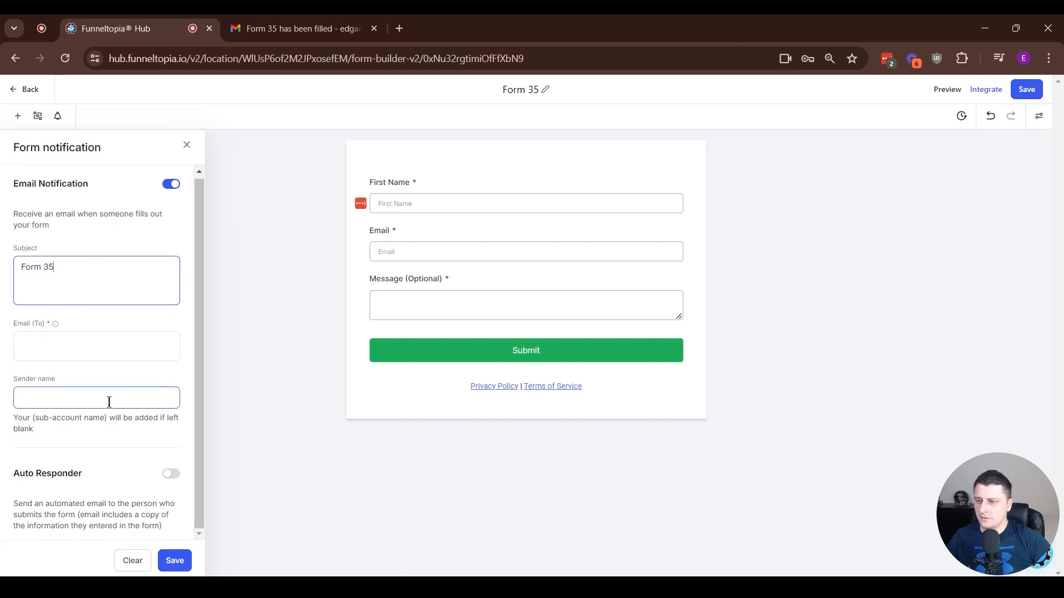
left_click(175, 561)
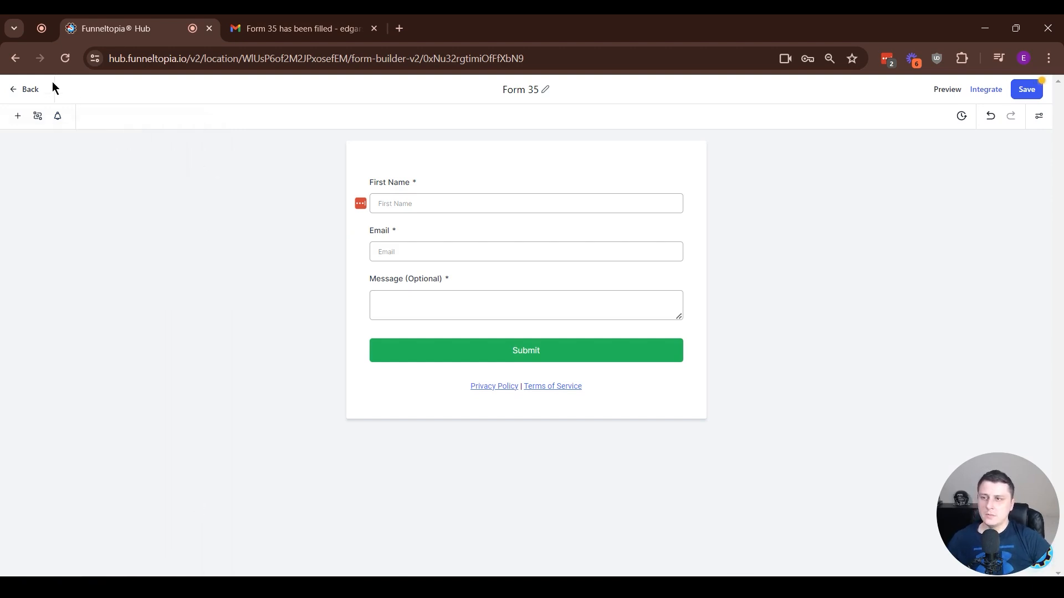
- Turn Email Notification off and review the Email Notification and Auto Responder descriptions
left_click(58, 117)
left_click(173, 187)
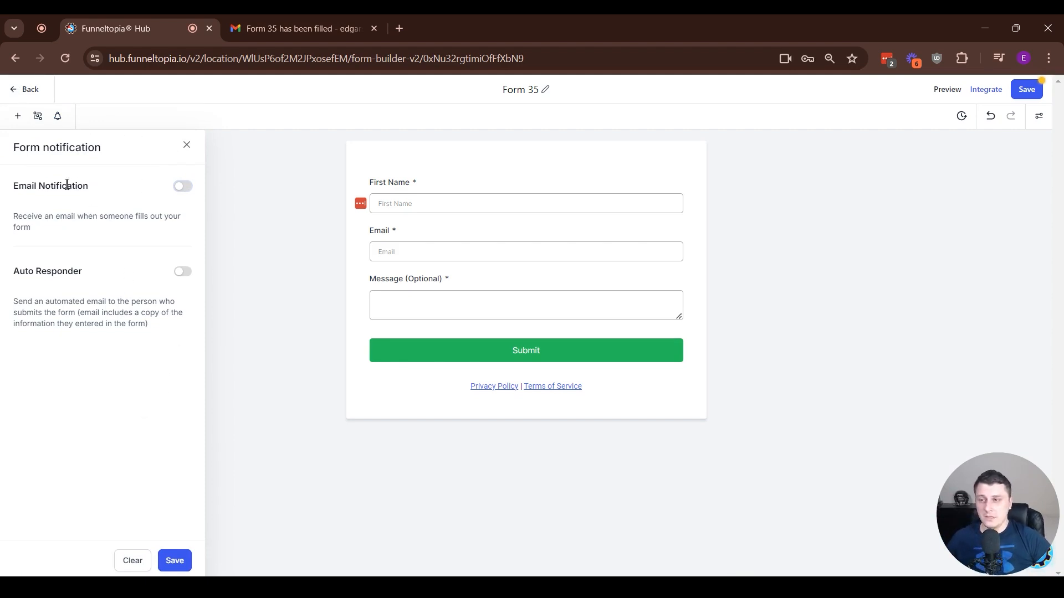
left_click_drag(89, 186, 4, 191)
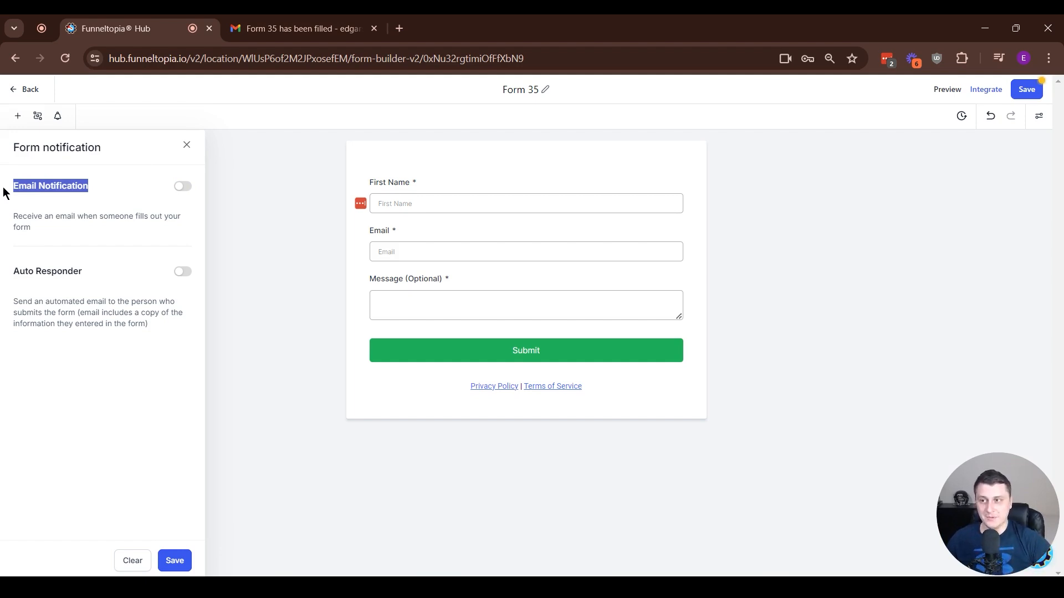
left_click_drag(100, 280, 16, 281)
left_click(68, 349)
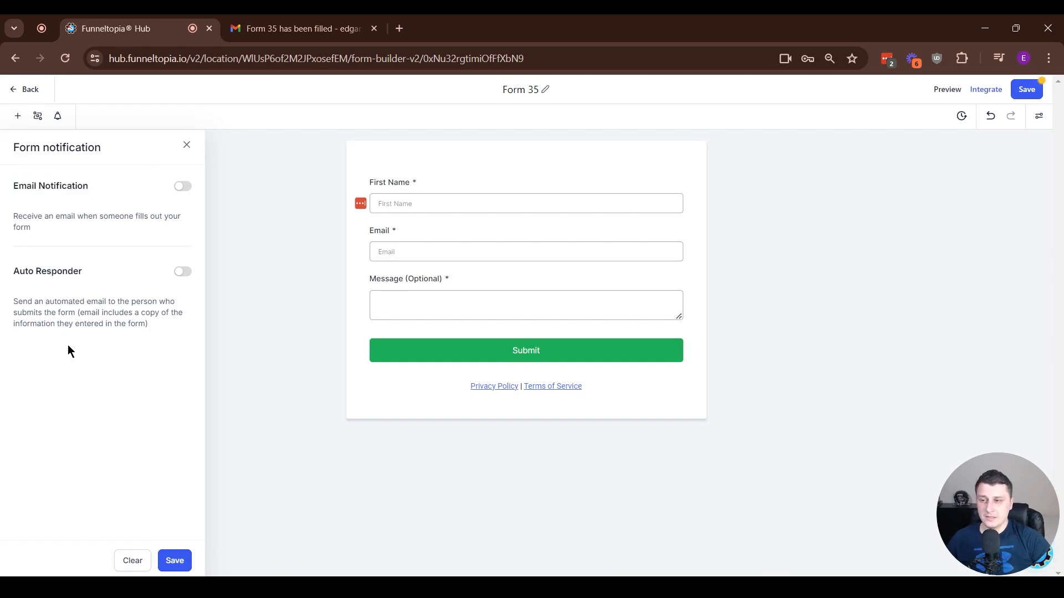
left_click_drag(101, 313, 171, 313)
left_click(148, 404)
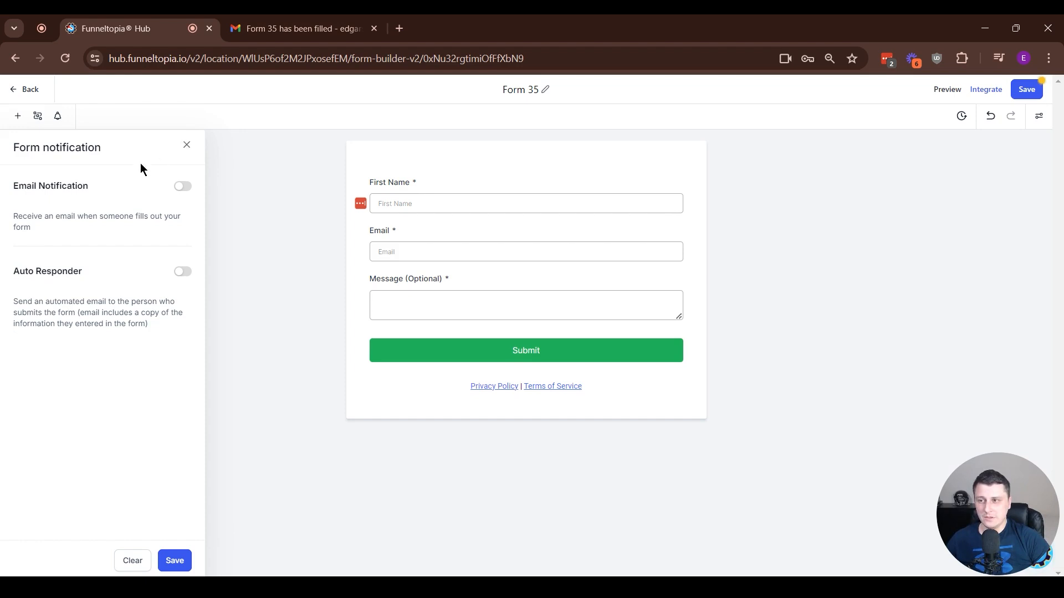
left_click_drag(42, 216, 15, 213)
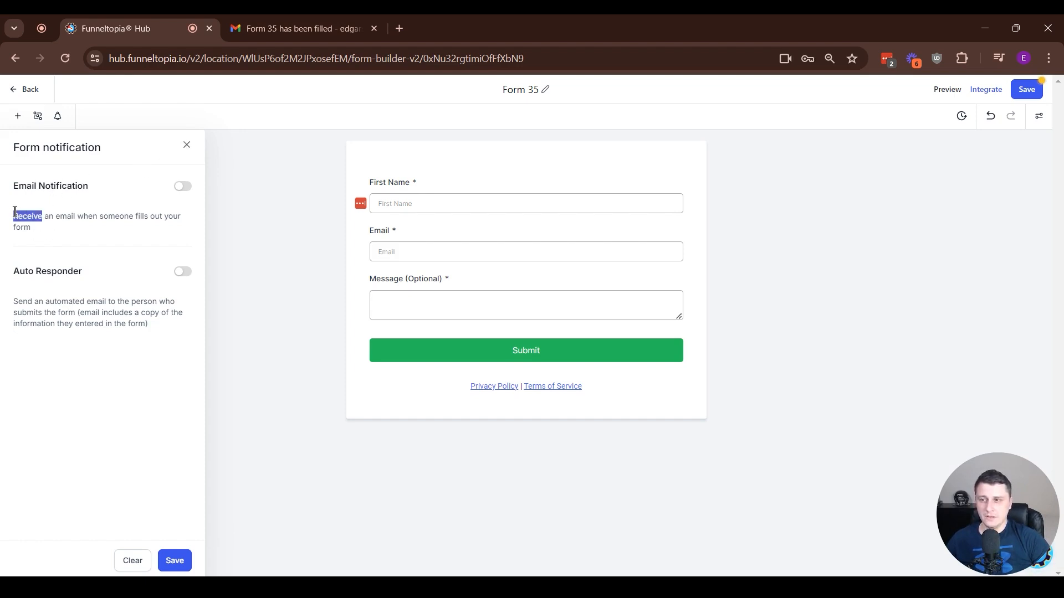
- Turn Email Notification on and set the subject to 'Somebody has filled the contact form!'
left_click(183, 187)
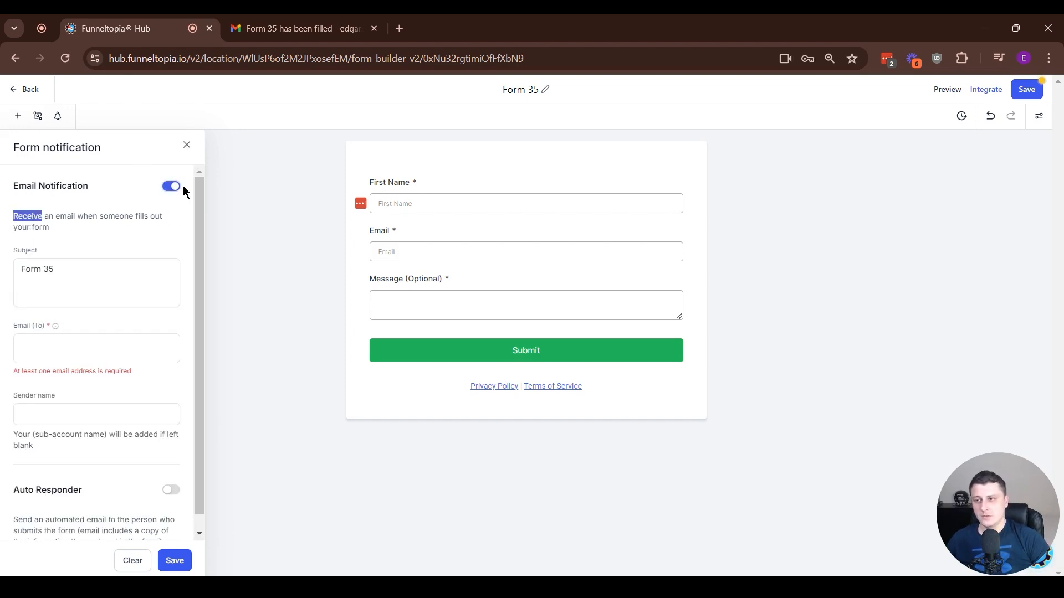
left_click(58, 267)
left_click_drag(79, 268, 2, 277)
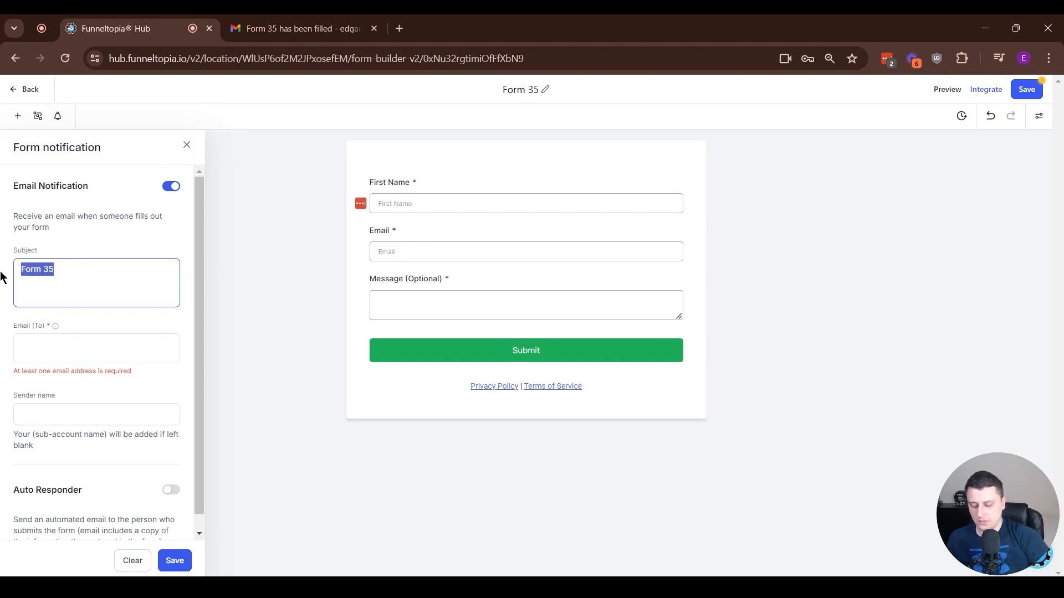
type("Somebody has filled the contact form!")
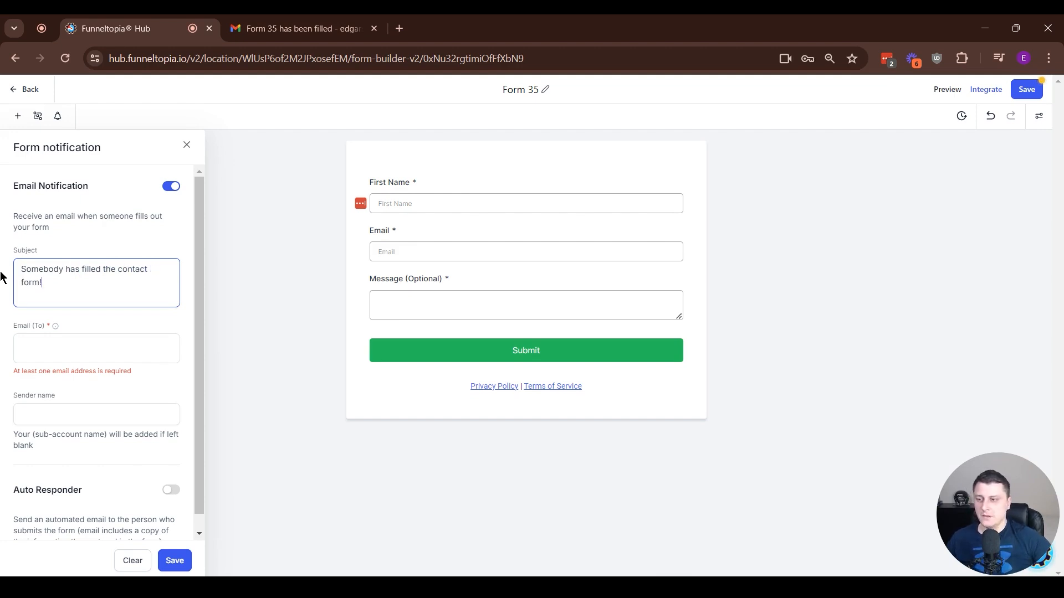
- Add the recipient's email address in Email (To) and save the notification settings
left_click(56, 344)
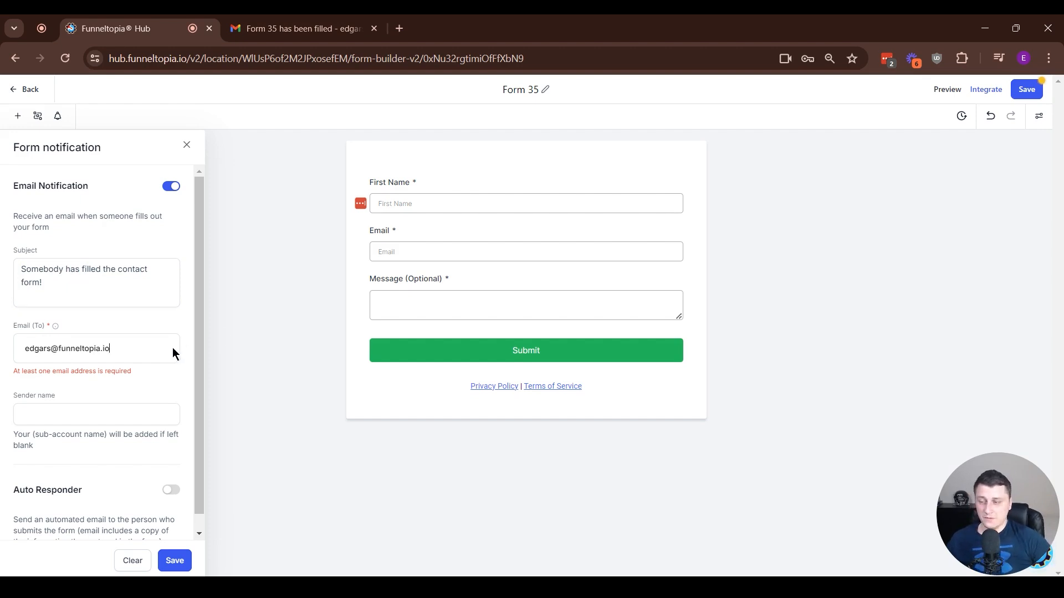
key("Return")
left_click(82, 433)
left_click_drag(39, 461, 5, 448)
left_click(176, 473)
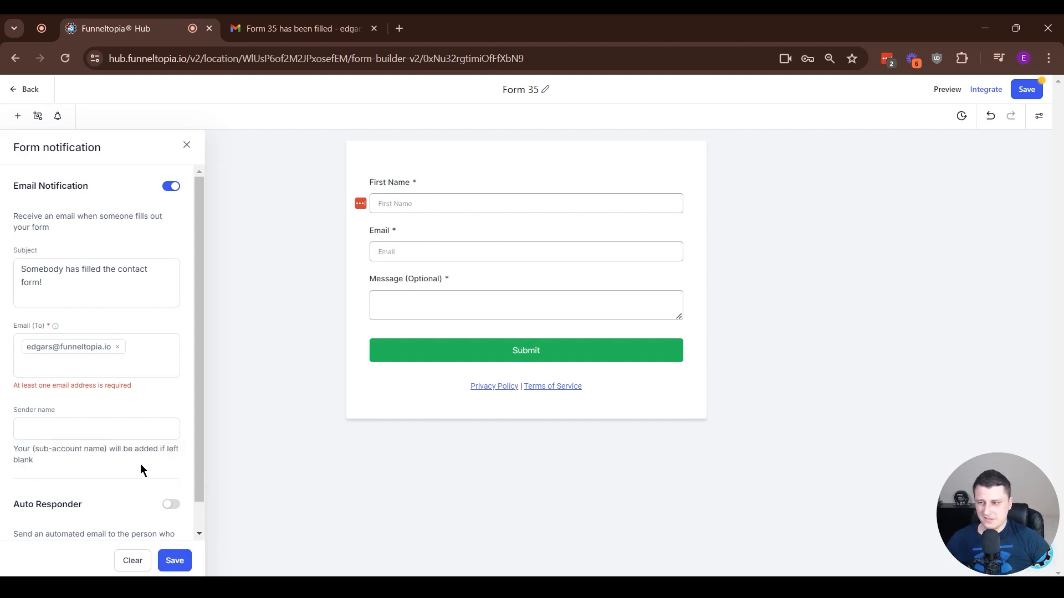
left_click(175, 560)
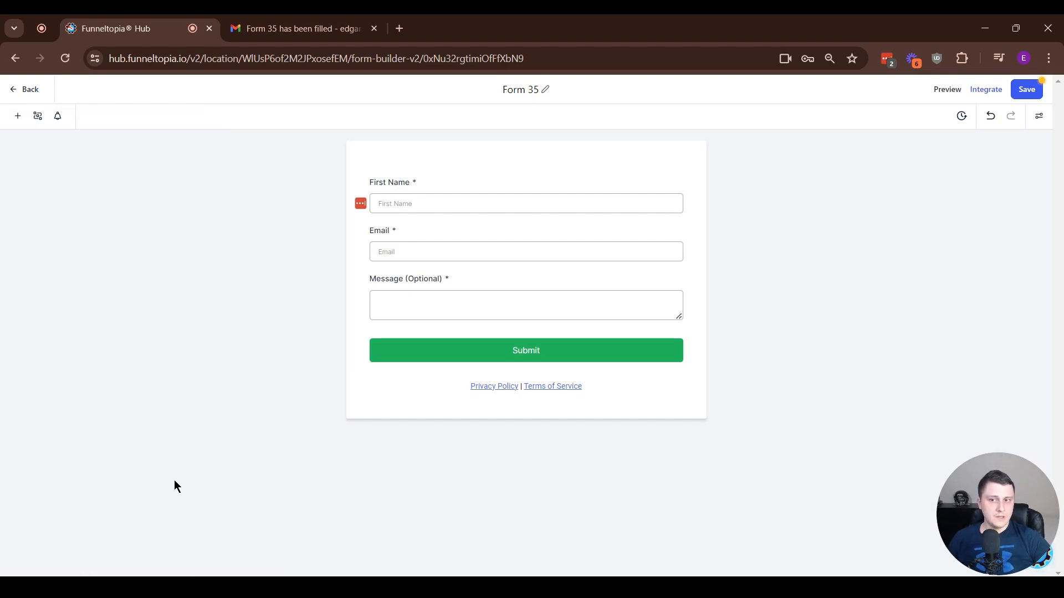
- Save the form and, in the preview, fill First Name and Email from autofill
left_click(953, 93)
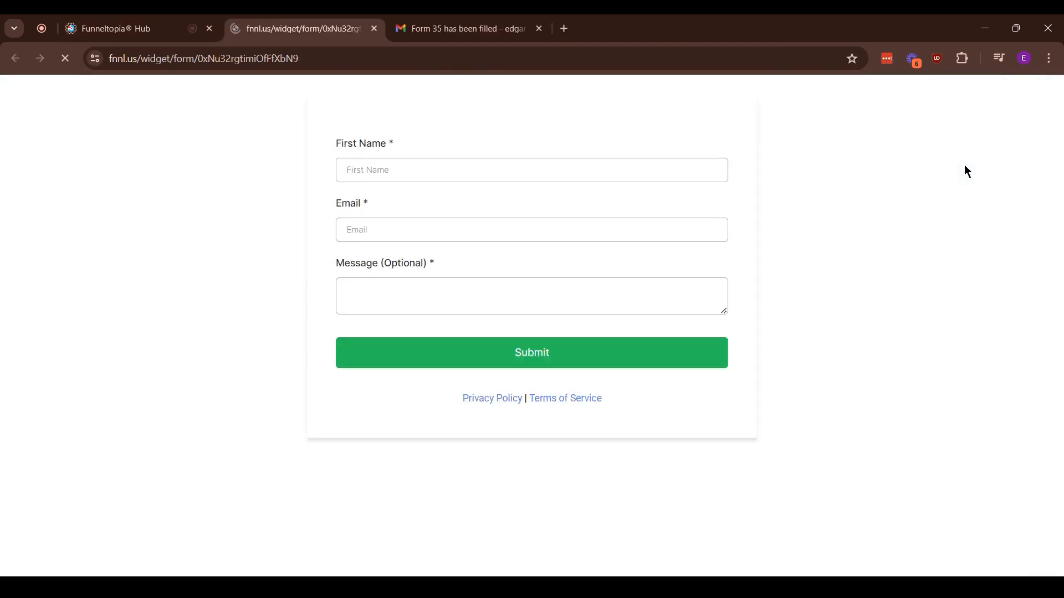
left_click(380, 156)
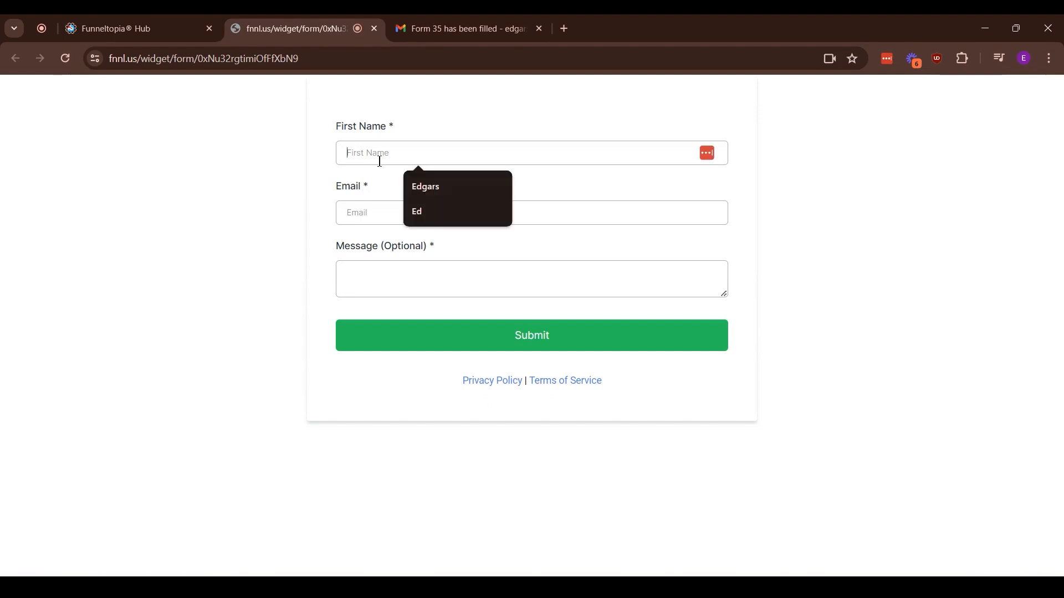
left_click(449, 186)
left_click(409, 211)
type("ed")
left_click(413, 248)
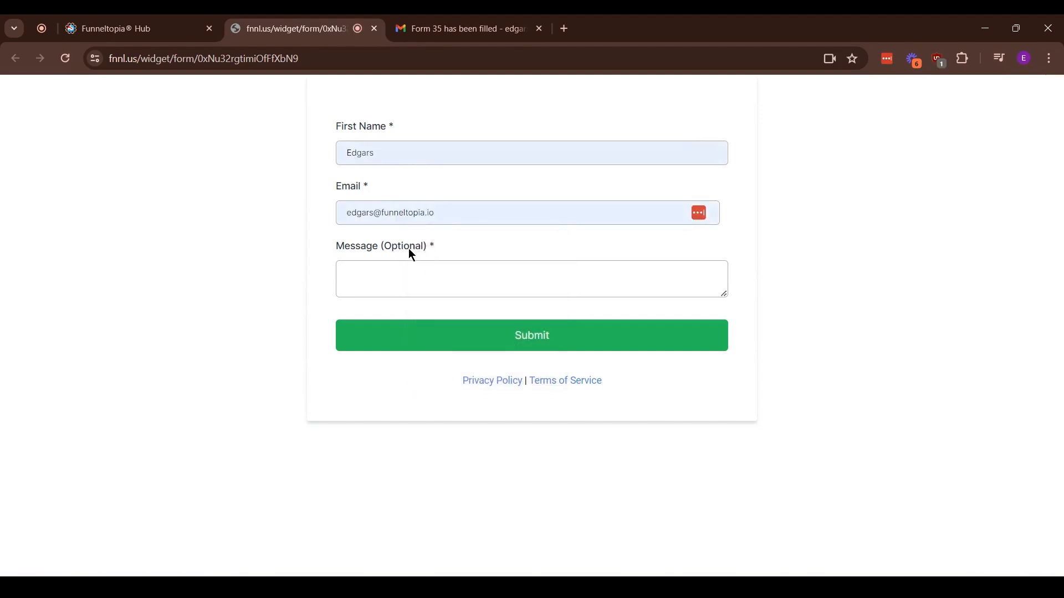
- Enter a multi-line TEST message, submit the form, and review the thank-you confirmation
left_click(400, 279)
type("TEST TEST")
key("Return")
type("TES")
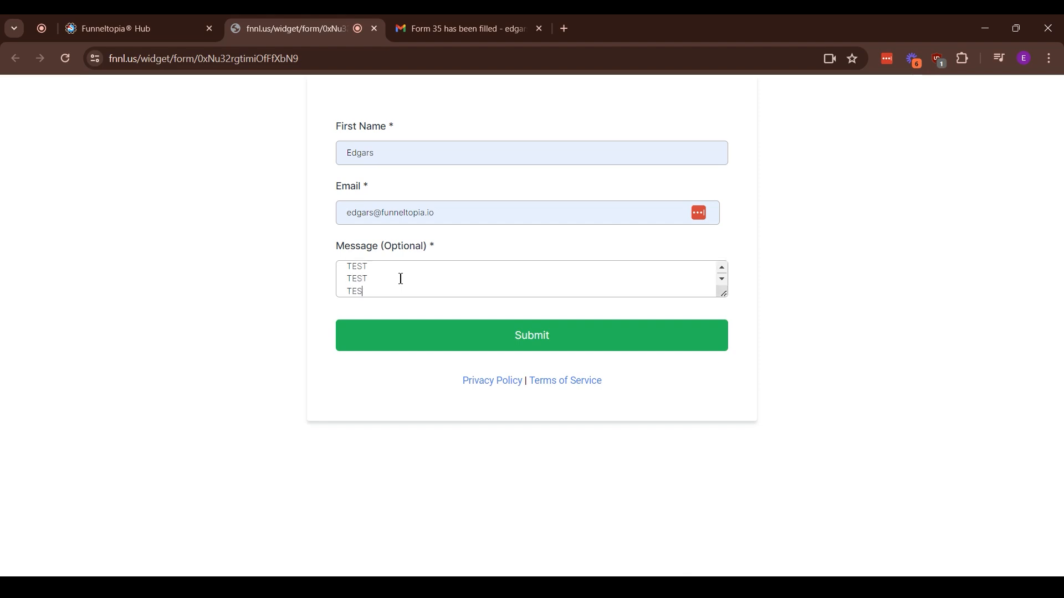
key("Return")
key("Return")
key("Return")
type("TEST")
left_click(572, 335)
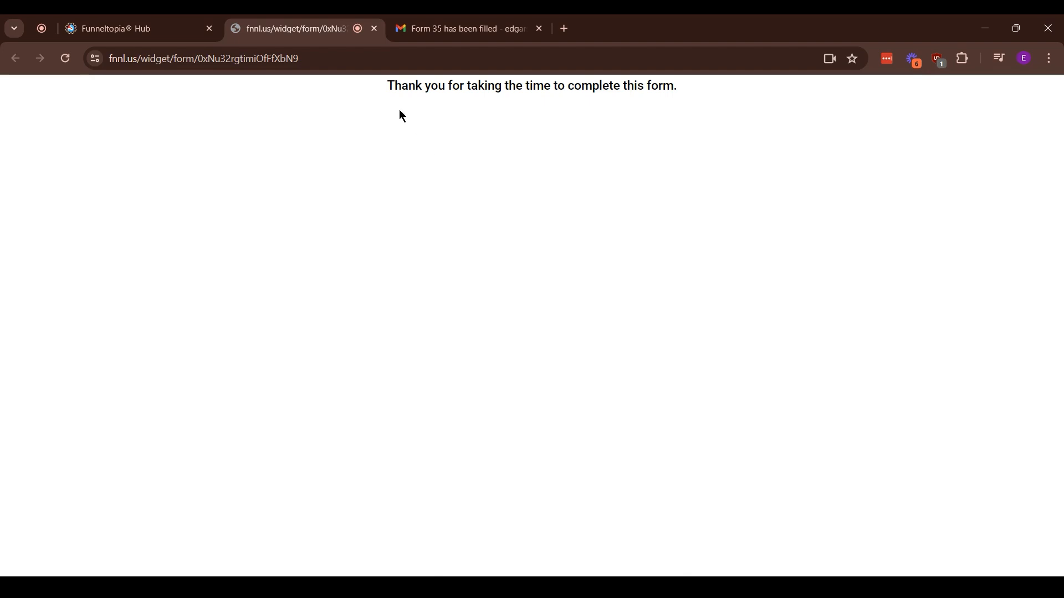
left_click_drag(402, 117, 791, 188)
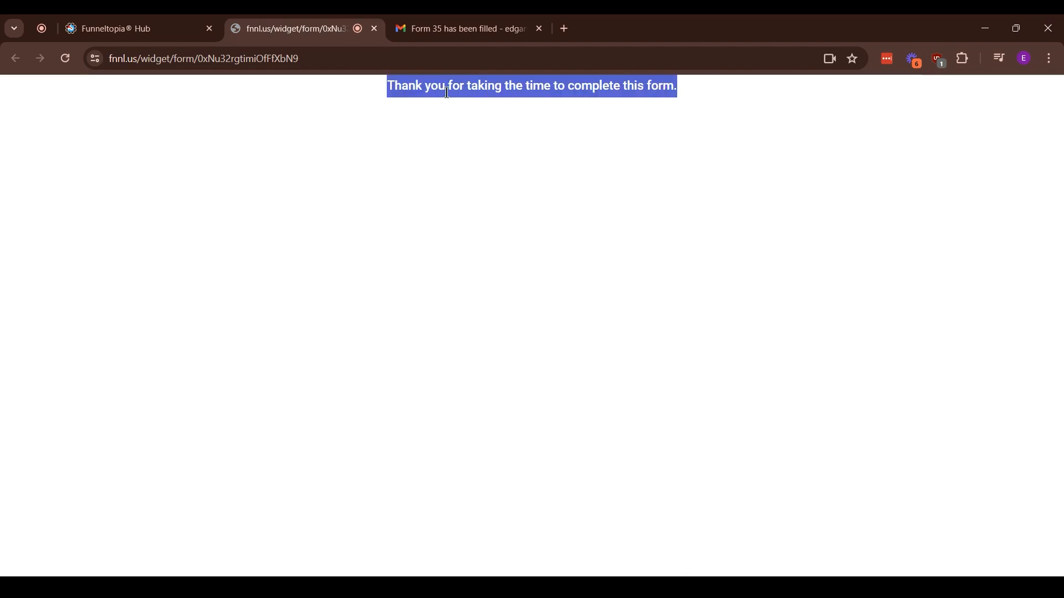
left_click(603, 83)
left_click_drag(688, 89, 460, 88)
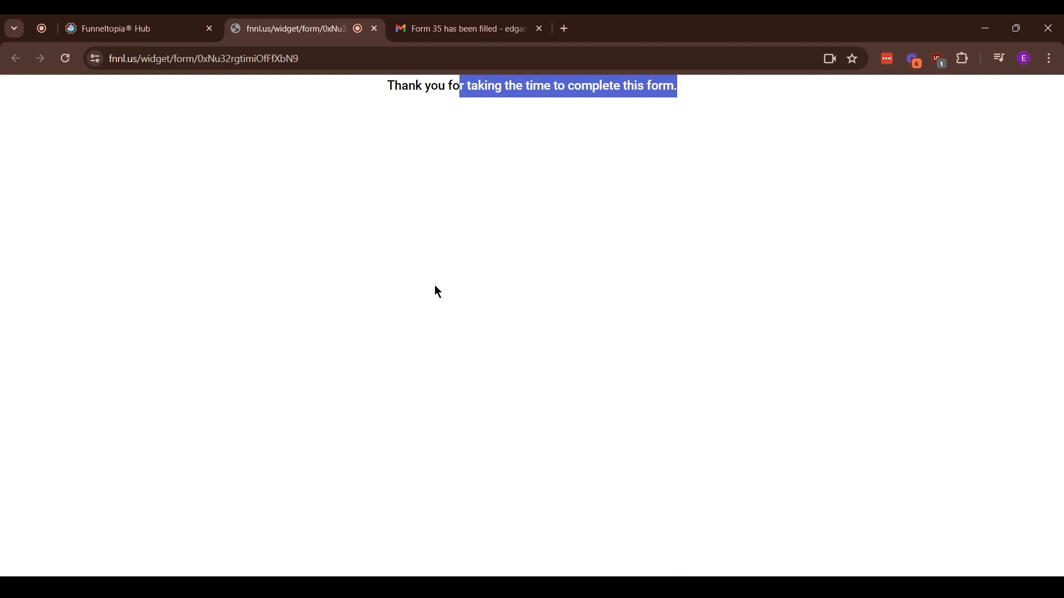
- In Gmail, open the submission email and check its custom subject line
left_click(460, 29)
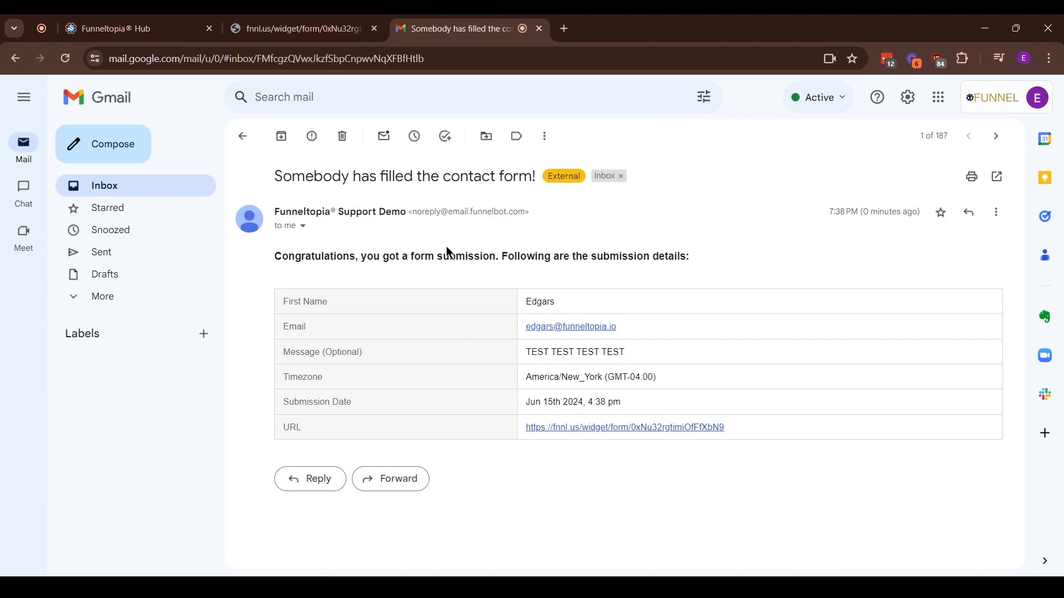
left_click_drag(275, 176, 534, 177)
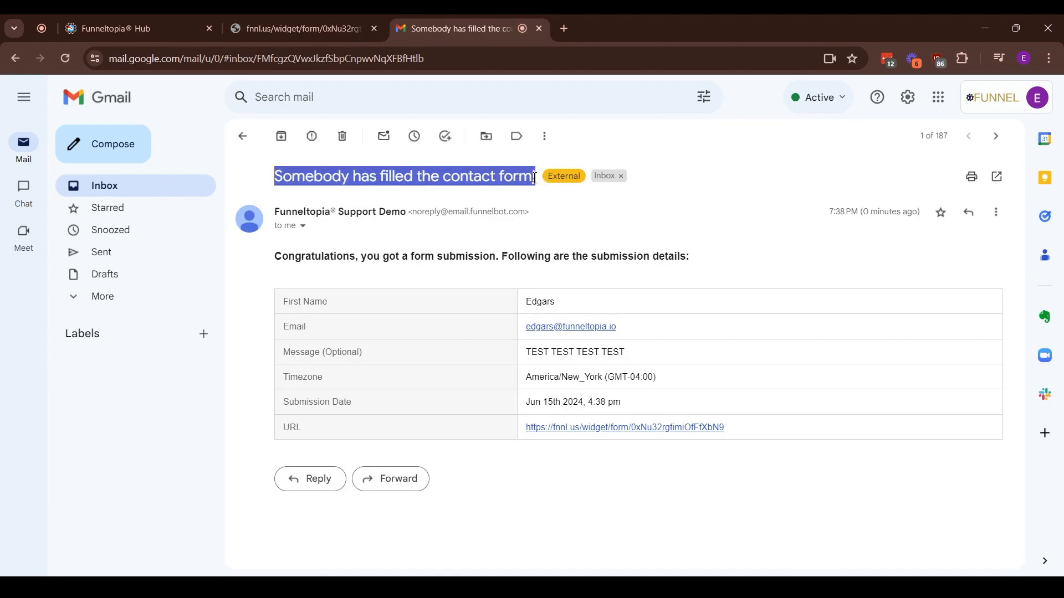
left_click(871, 399)
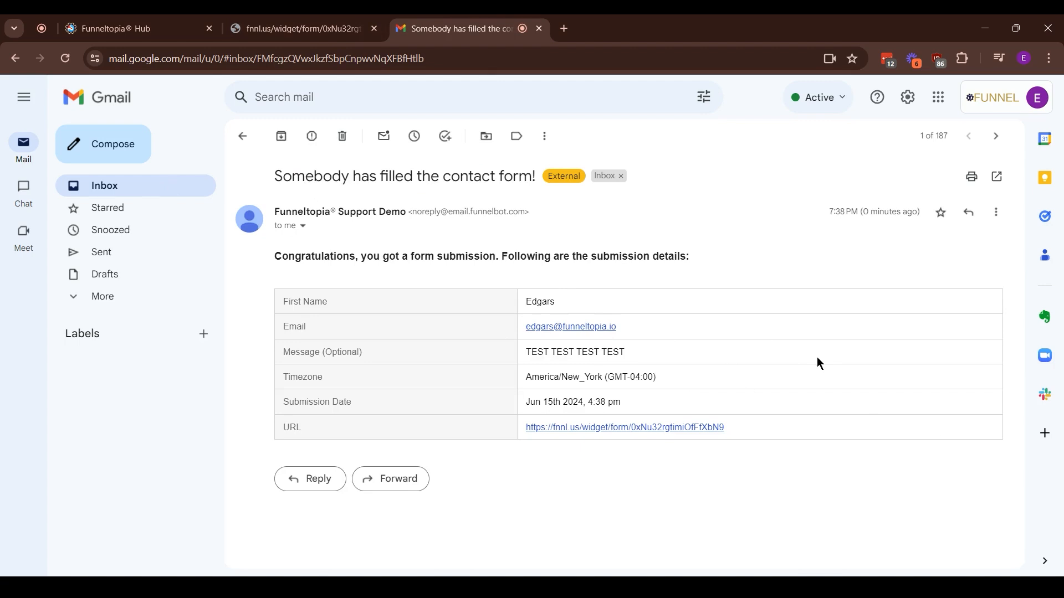
- Verify the submitted email address and TEST message, then open the builder's support help panel
left_click_drag(651, 326, 521, 327)
left_click_drag(637, 352, 510, 364)
left_click(608, 537)
left_click_drag(283, 355, 410, 359)
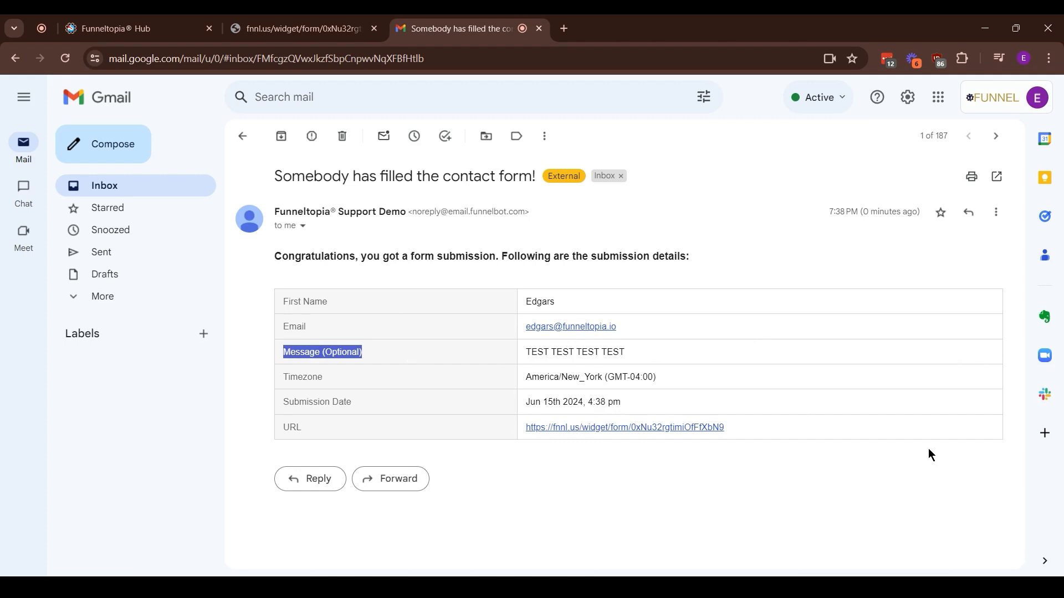
left_click_drag(646, 351, 524, 353)
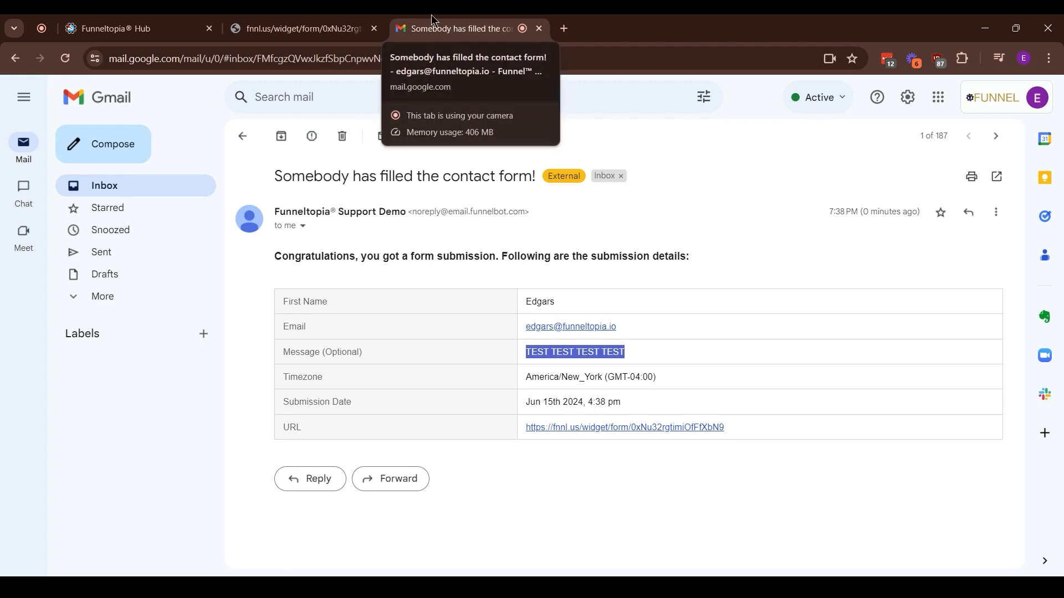
left_click(83, 20)
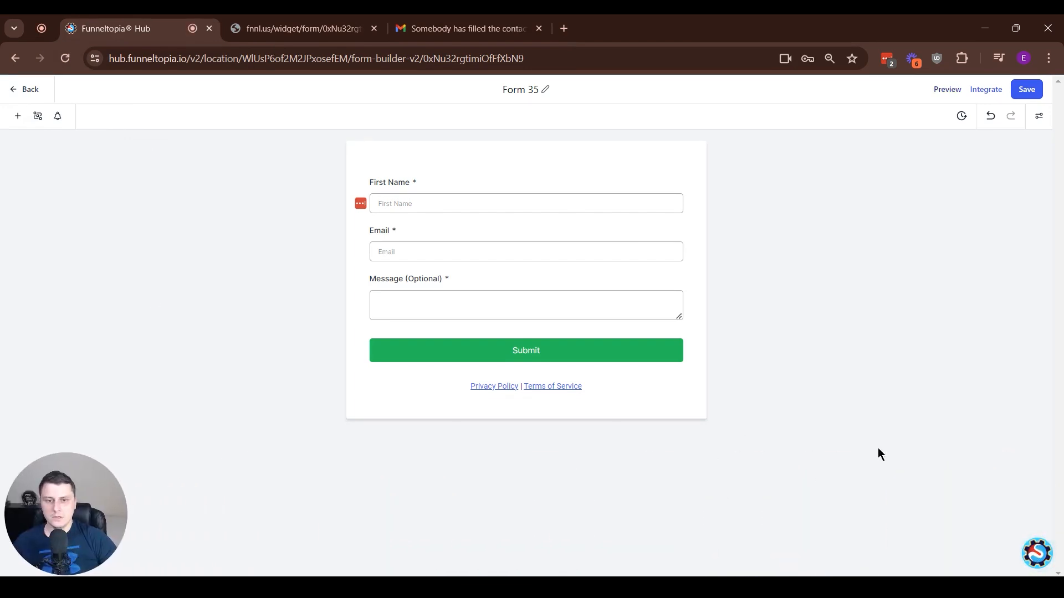
left_click(1025, 556)
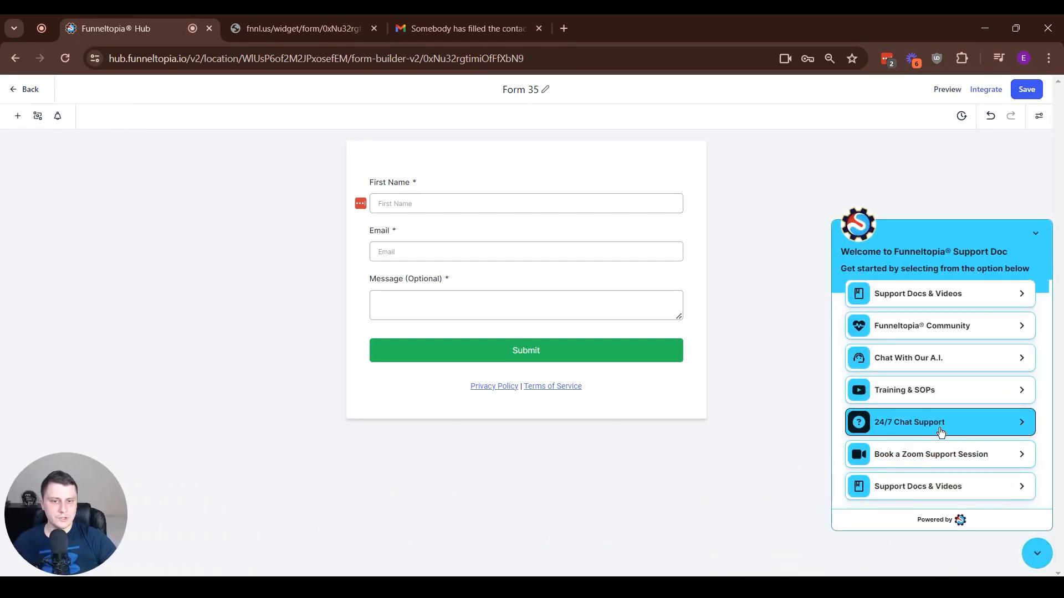